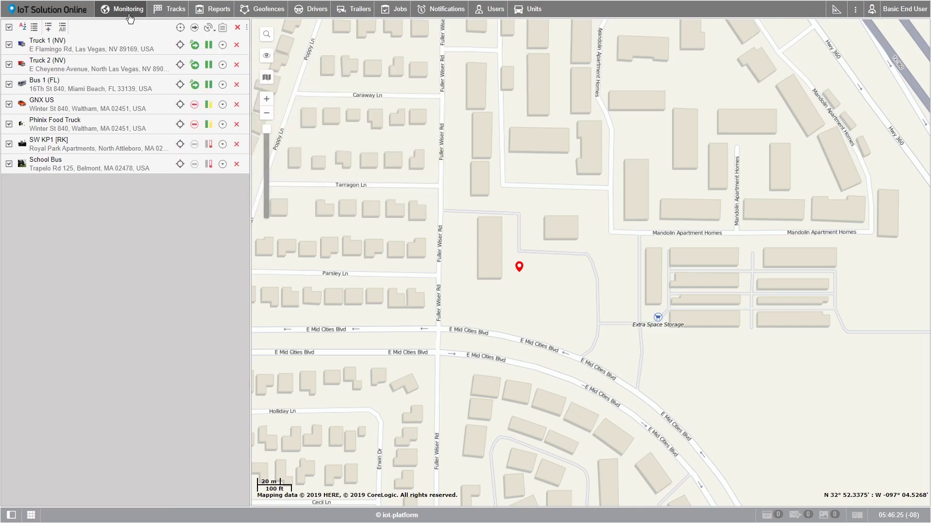
Create a new geofence named "Exxon Station 221" with a 14 px red label
{"action": "left_click", "coordinate": [263, 14]}
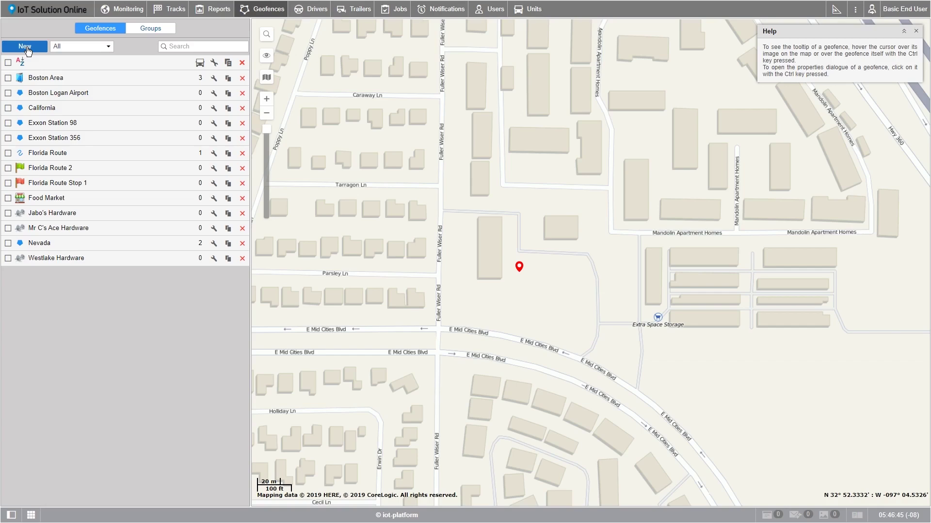
{"action": "left_click", "coordinate": [27, 48]}
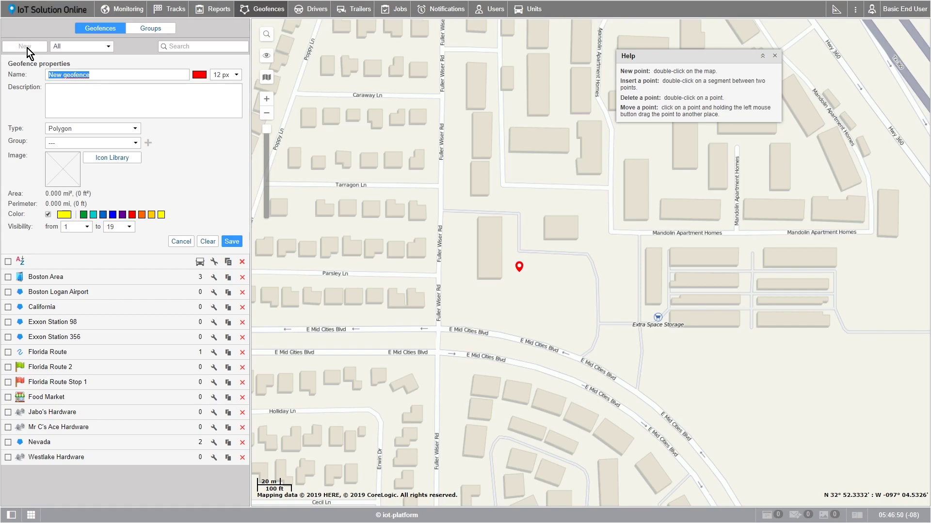
{"action": "type", "text": "Exxon Station 221"}
{"action": "left_click", "coordinate": [196, 78]}
{"action": "left_click", "coordinate": [224, 225]}
{"action": "left_click", "coordinate": [233, 74]}
{"action": "left_click", "coordinate": [226, 117]}
Enter the station's street address as the geofence description and choose Polygon as its type
{"action": "left_click", "coordinate": [130, 103]}
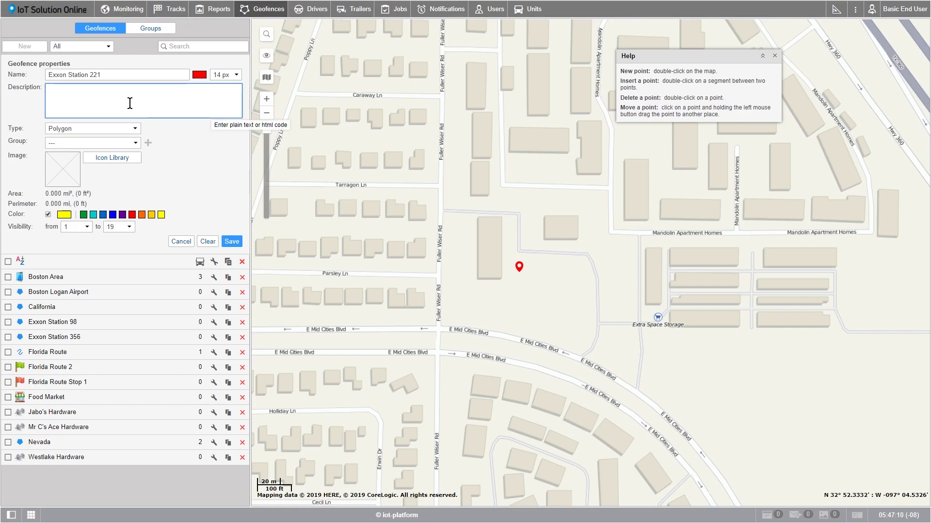
{"action": "type", "text": "2390 Fuller Wiser Rd, Euless, TX 76039"}
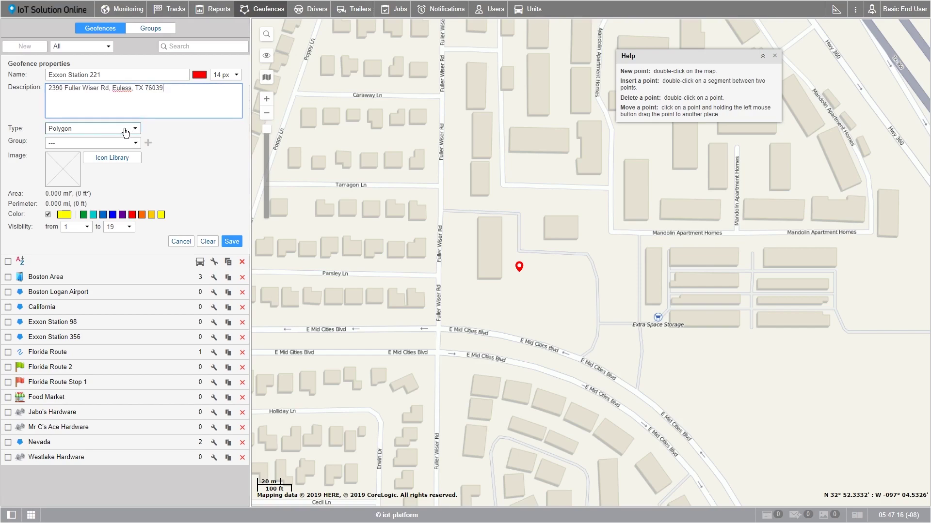
{"action": "left_click", "coordinate": [109, 130]}
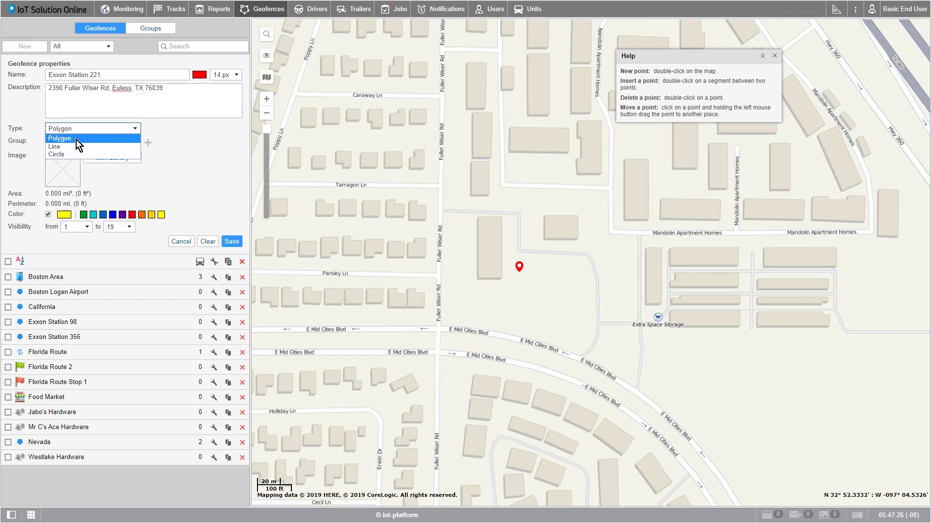
{"action": "left_click", "coordinate": [77, 139]}
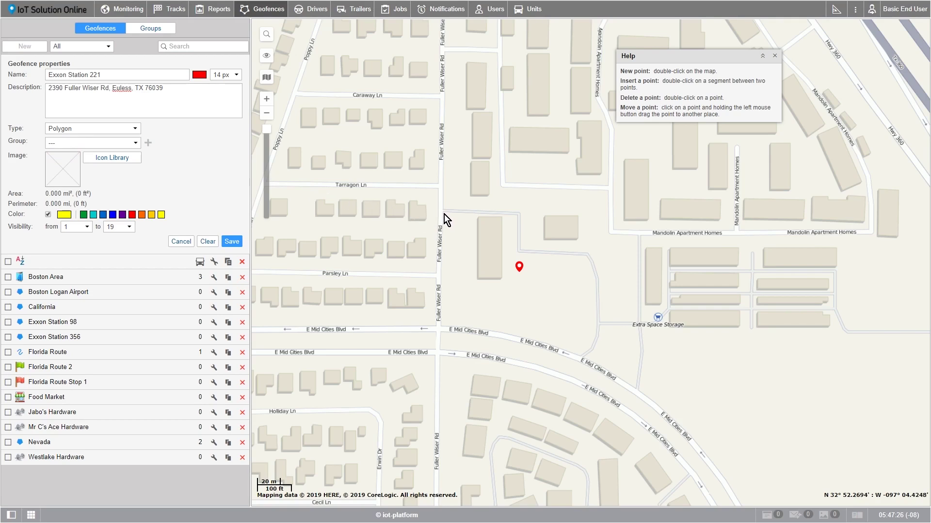
Draw a four-cornered polygon of about 70,000 ft² around the station lot between Fuller Wiser Rd and E Mid Cities Blvd
{"action": "double_click", "coordinate": [515, 217]}
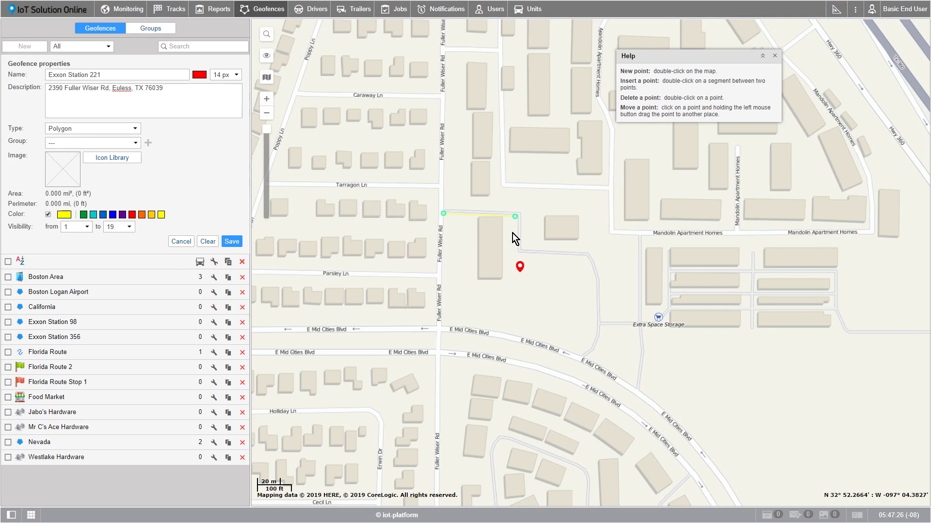
{"action": "double_click", "coordinate": [503, 329]}
{"action": "double_click", "coordinate": [445, 324]}
{"action": "double_click", "coordinate": [443, 319]}
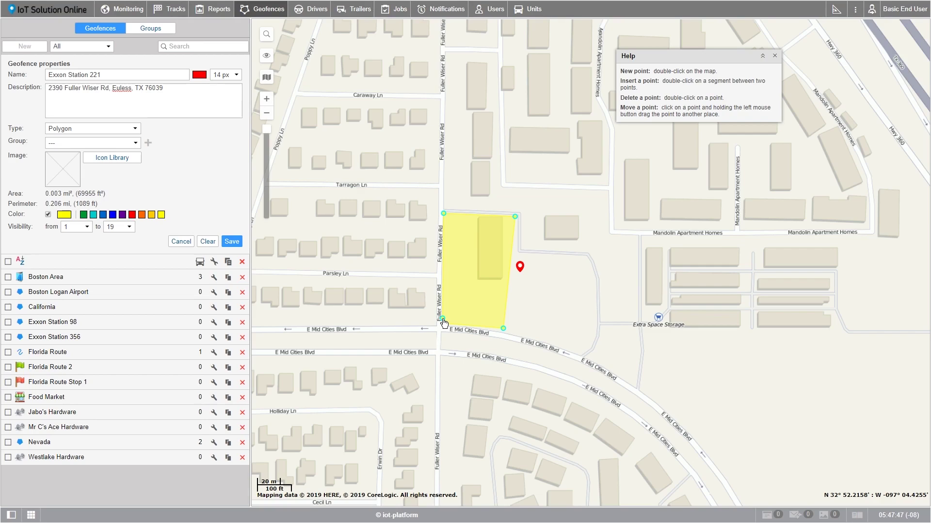
Nudge the polygon's two southern corners and northeast corner to fit the lot, and insert an extra point on its east edge
{"action": "left_click_drag", "start_coordinate": [446, 323], "coordinate": [442, 325]}
{"action": "left_click_drag", "start_coordinate": [503, 331], "coordinate": [502, 332]}
{"action": "left_click_drag", "start_coordinate": [517, 216], "coordinate": [516, 215]}
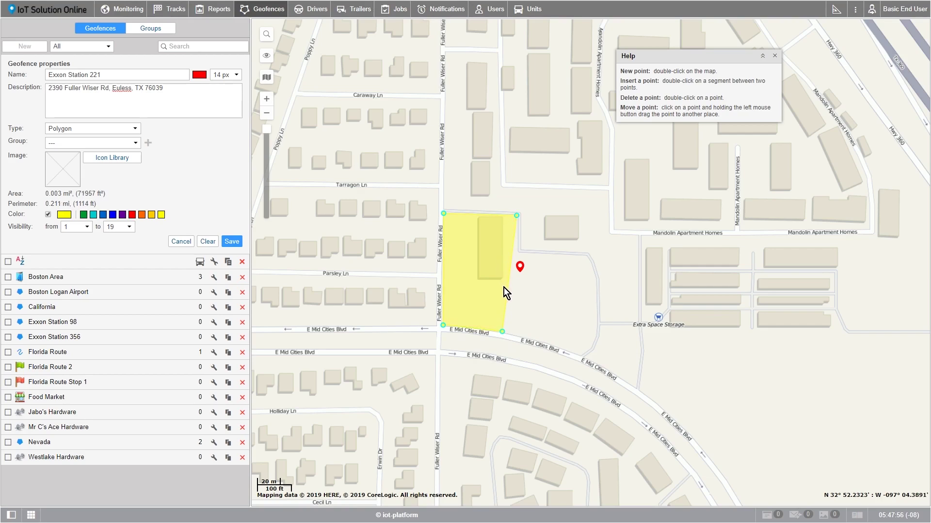
{"action": "double_click", "coordinate": [516, 251]}
Assign the geofence to the group "Exxon Gas Stations" and upload GasStation Icon.png as its image
{"action": "left_click", "coordinate": [129, 143]}
{"action": "type", "text": "E"}
{"action": "left_click", "coordinate": [110, 160]}
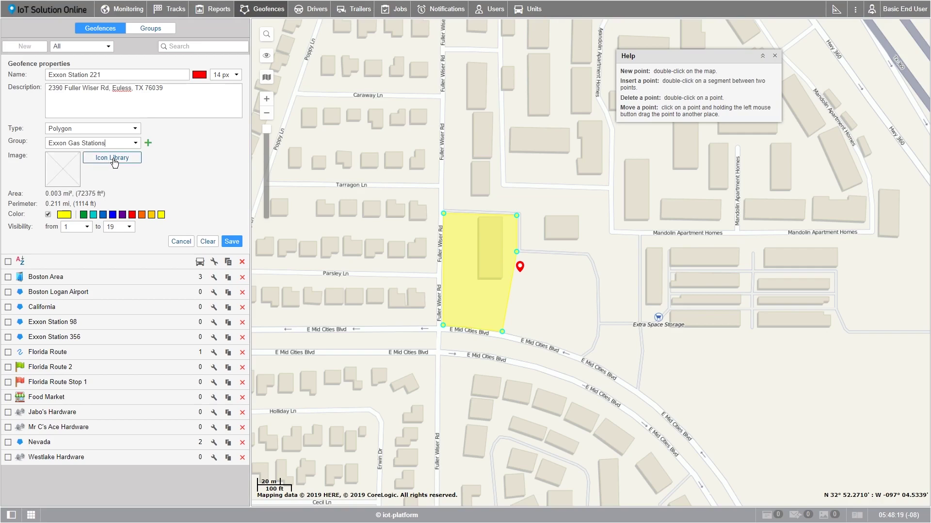
{"action": "left_click", "coordinate": [70, 170]}
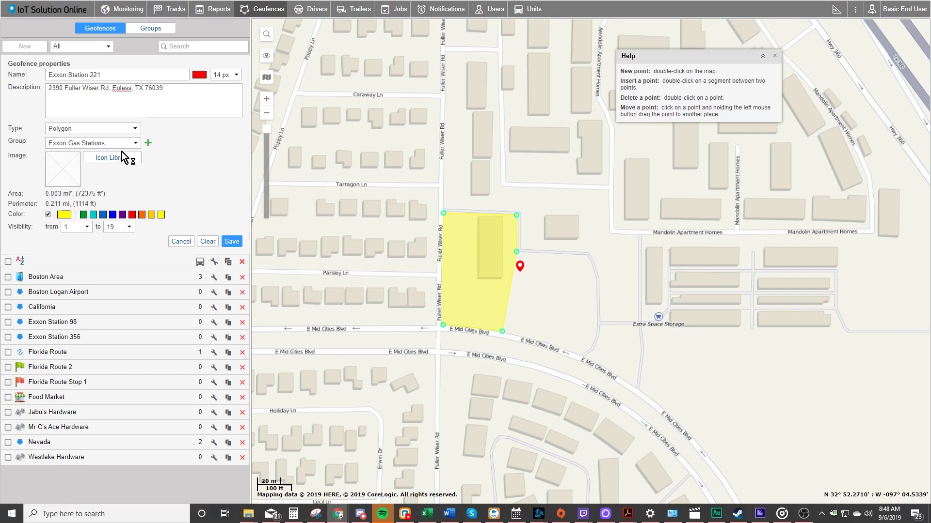
{"action": "left_click", "coordinate": [122, 79]}
{"action": "left_click", "coordinate": [490, 417]}
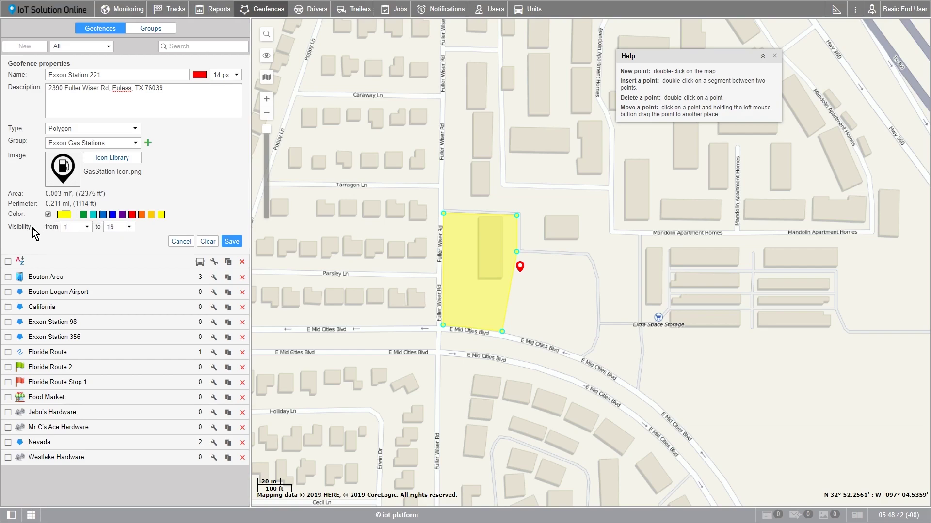
Examine the minimum visibility levels on offer and how the geofence looks on the map at different zoom scales
{"action": "left_click", "coordinate": [86, 230]}
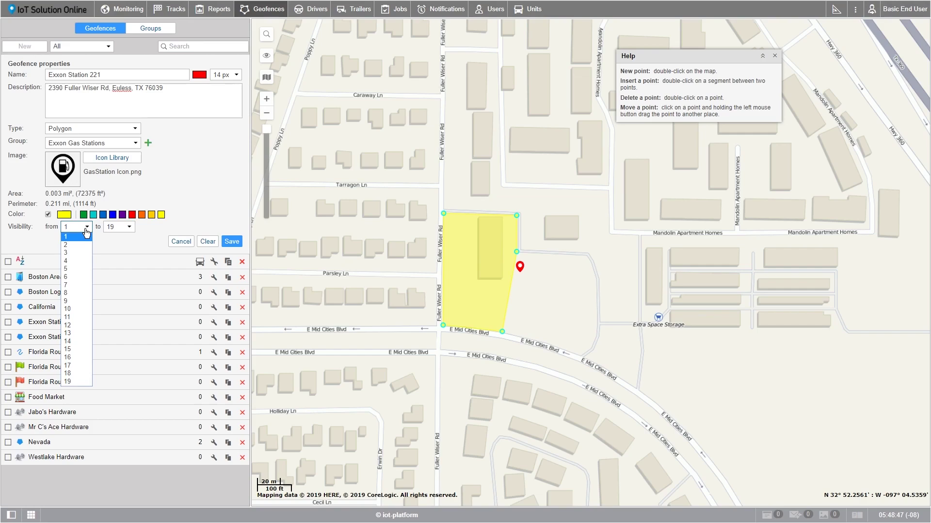
{"action": "left_click", "coordinate": [266, 77]}
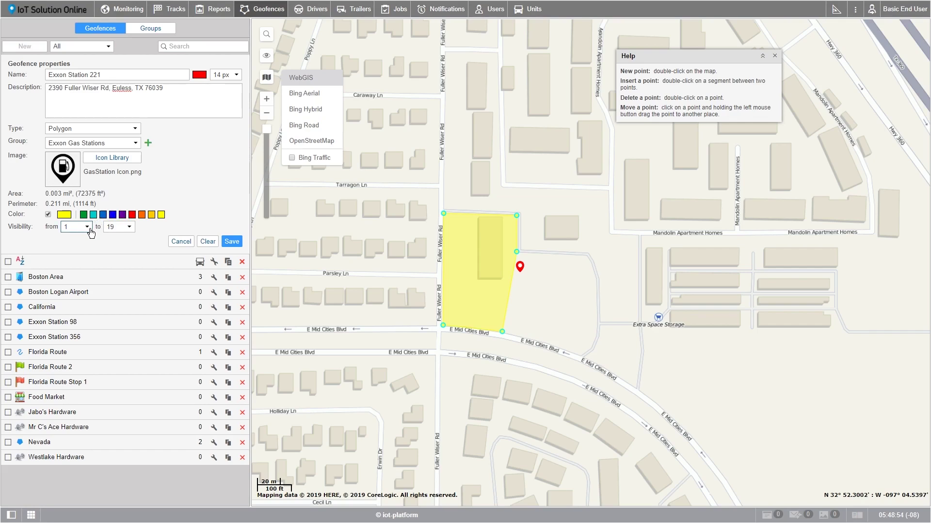
{"action": "left_click", "coordinate": [76, 227]}
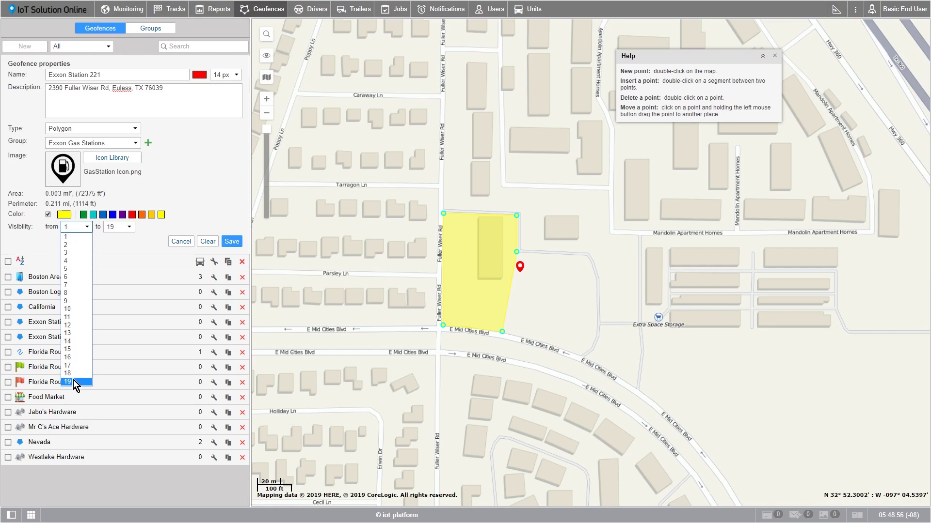
{"action": "left_click", "coordinate": [198, 208]}
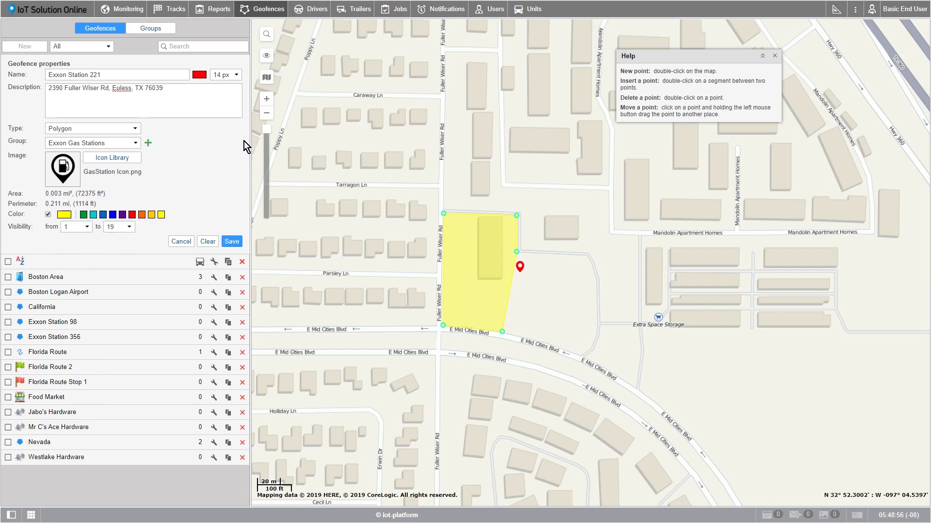
{"action": "left_click", "coordinate": [266, 115]}
{"action": "left_click", "coordinate": [267, 114]}
{"action": "left_click", "coordinate": [266, 114]}
{"action": "left_click", "coordinate": [266, 114]}
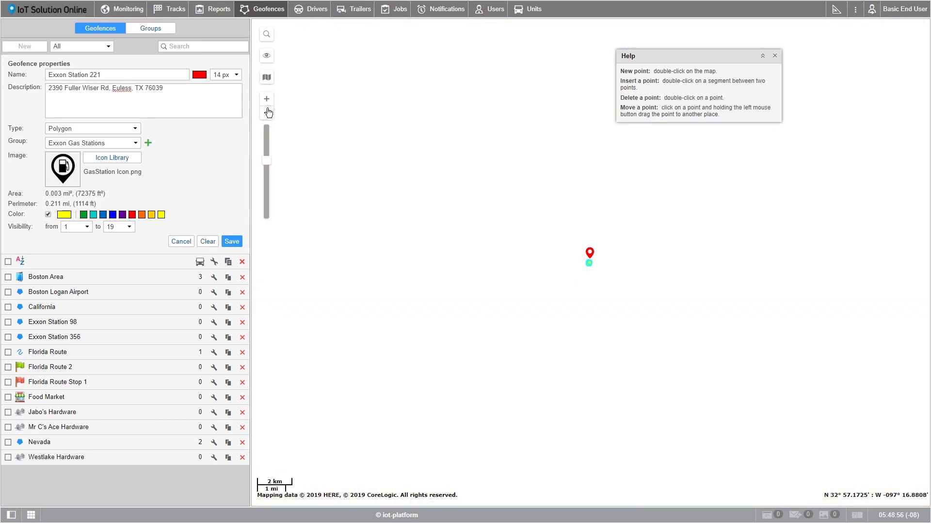
{"action": "left_click", "coordinate": [267, 101]}
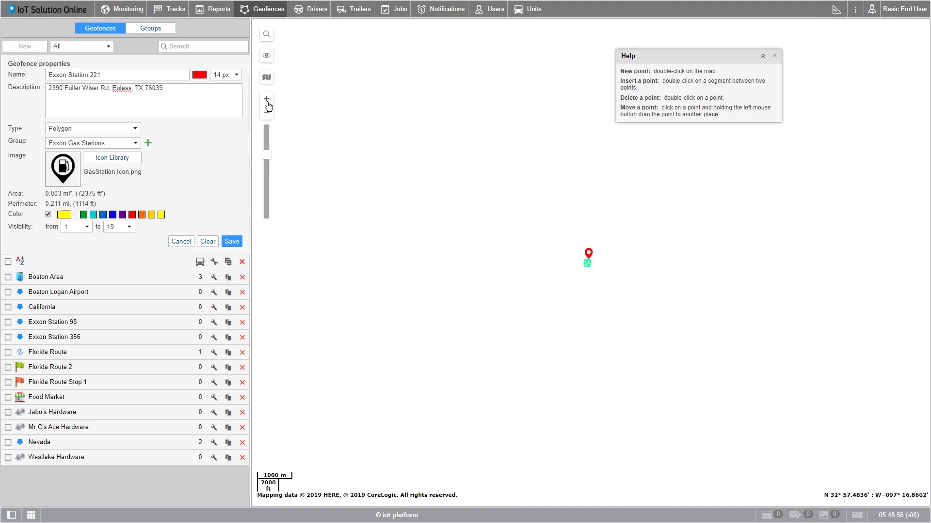
{"action": "left_click", "coordinate": [267, 103]}
{"action": "left_click", "coordinate": [267, 103]}
{"action": "left_click", "coordinate": [267, 102]}
{"action": "left_click", "coordinate": [267, 102]}
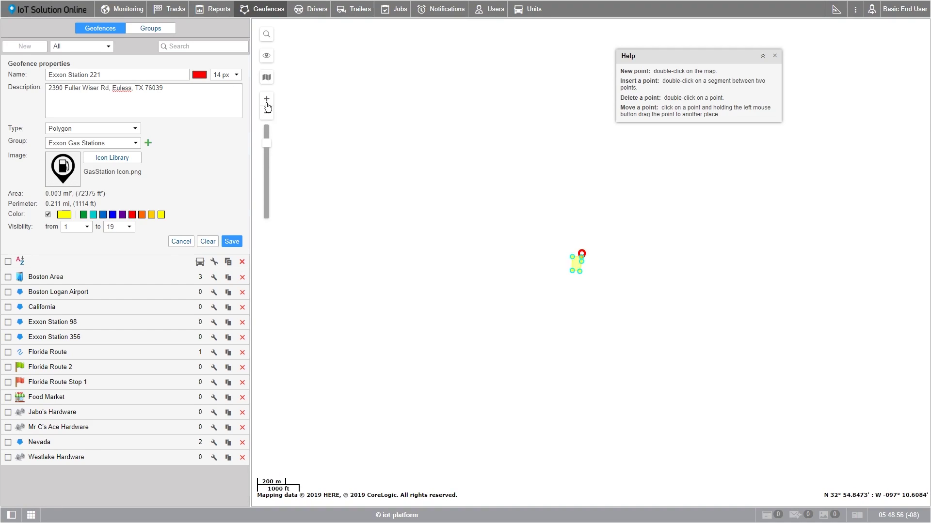
{"action": "left_click", "coordinate": [267, 100]}
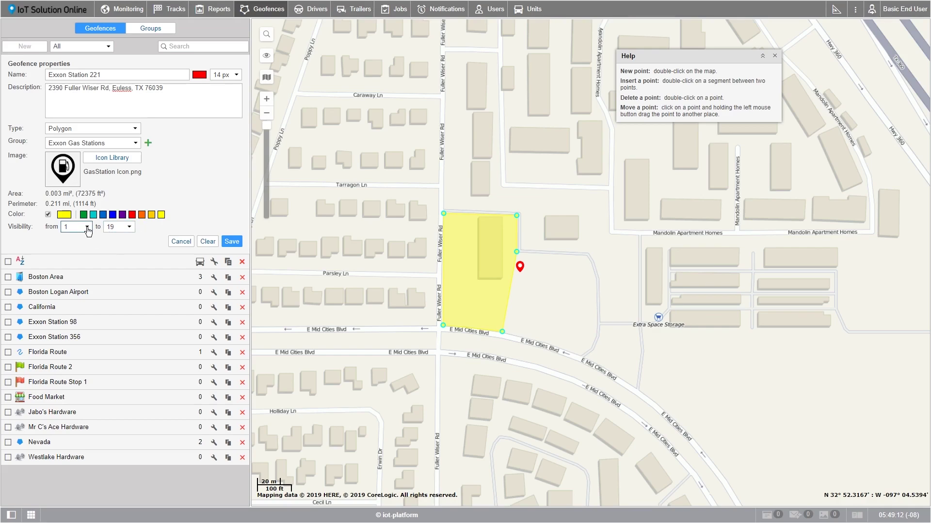
Set the geofence's maximum visibility level to 8 and save the geofence
{"action": "left_click", "coordinate": [130, 228]}
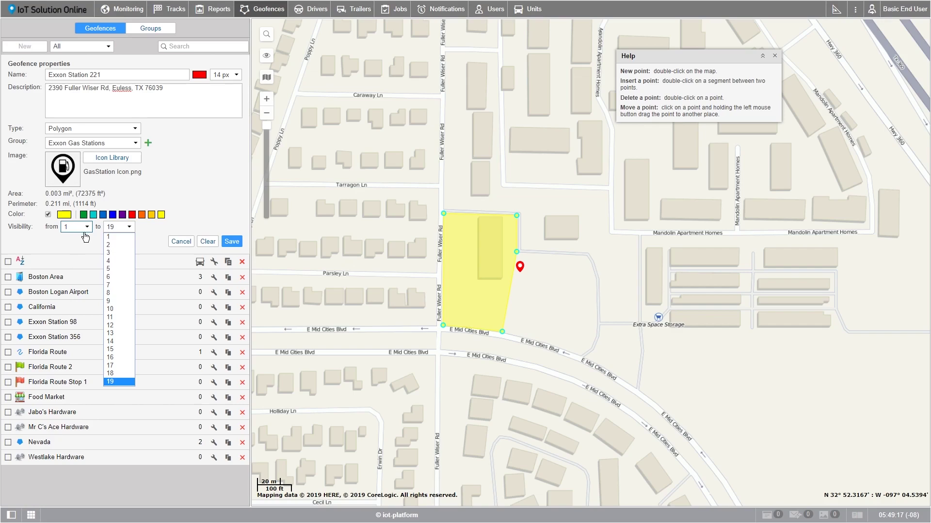
{"action": "left_click", "coordinate": [112, 293]}
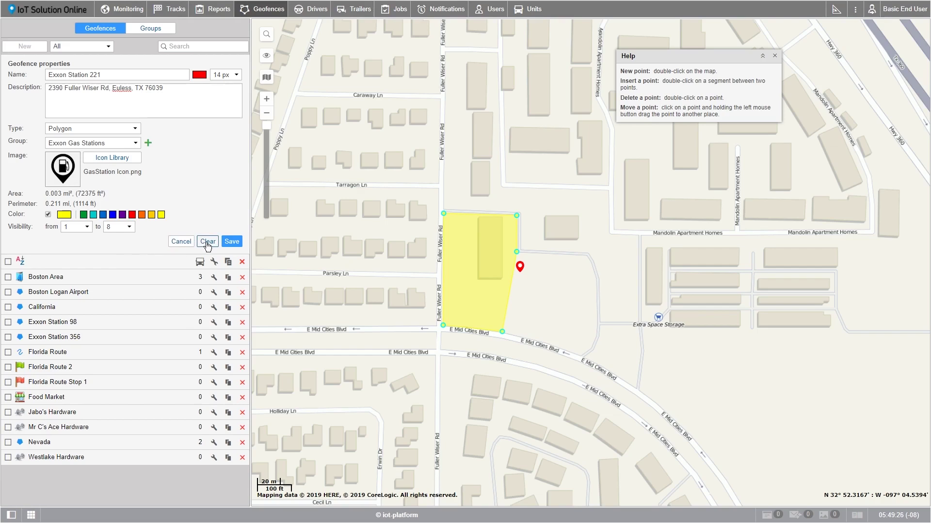
{"action": "left_click", "coordinate": [232, 242]}
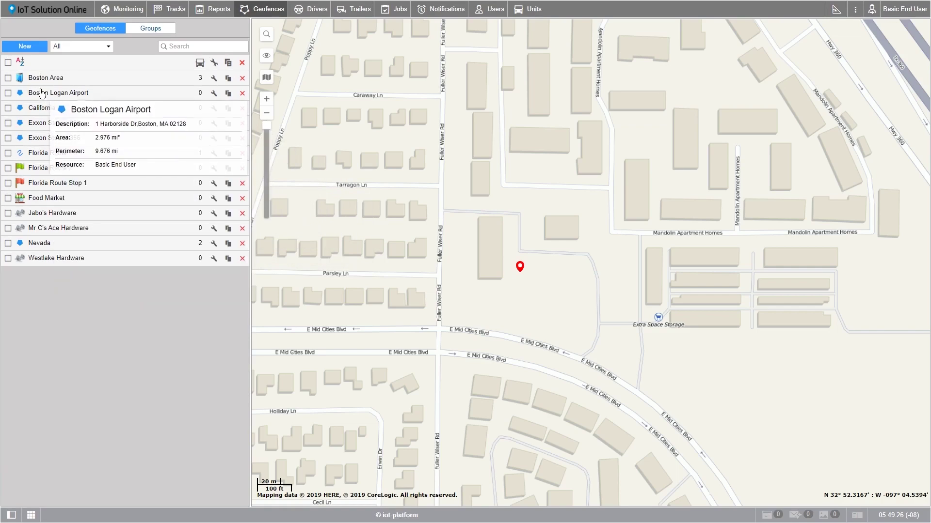
Show the Exxon Station 221 geofence on the map and view its details
{"action": "left_click", "coordinate": [8, 139]}
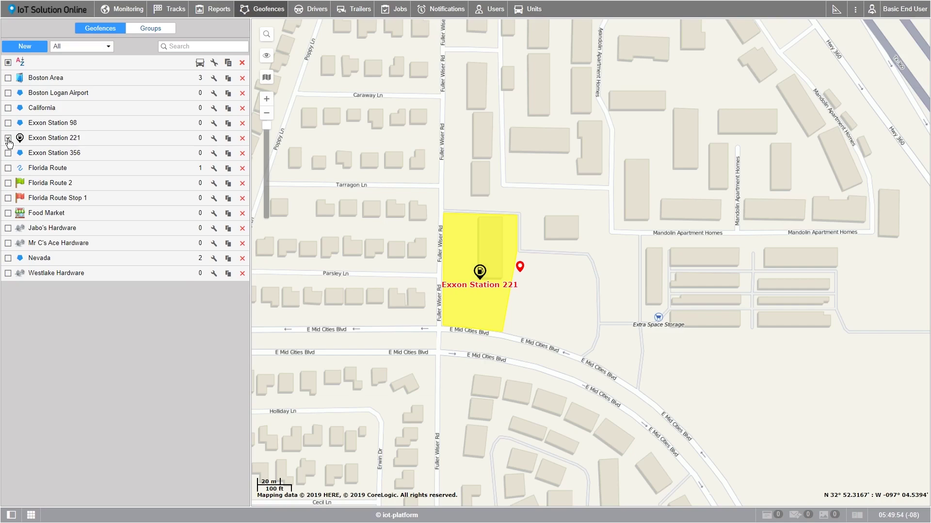
{"action": "left_click", "coordinate": [8, 139]}
{"action": "mouse_move", "coordinate": [55, 142]}
Start a new geofence group named "Hardware Suppliers", leaving its description empty
{"action": "left_click", "coordinate": [150, 29]}
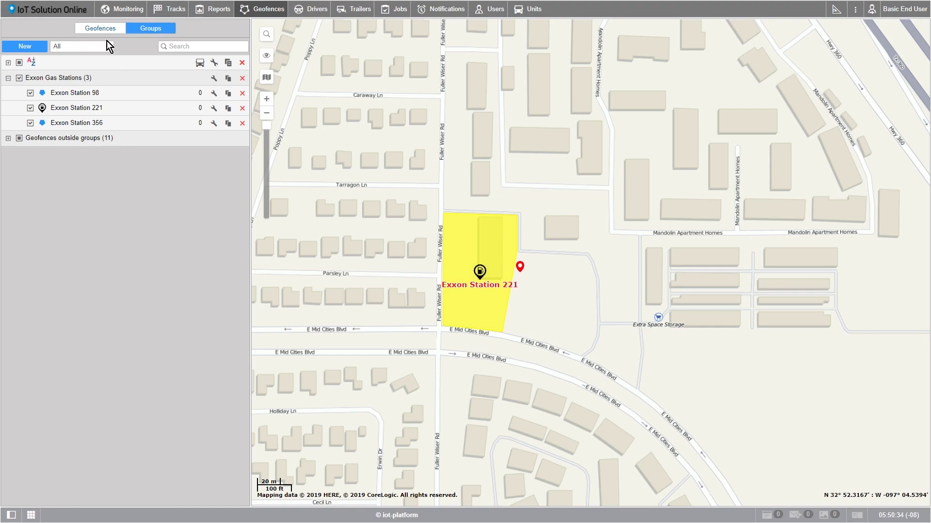
{"action": "left_click", "coordinate": [33, 48]}
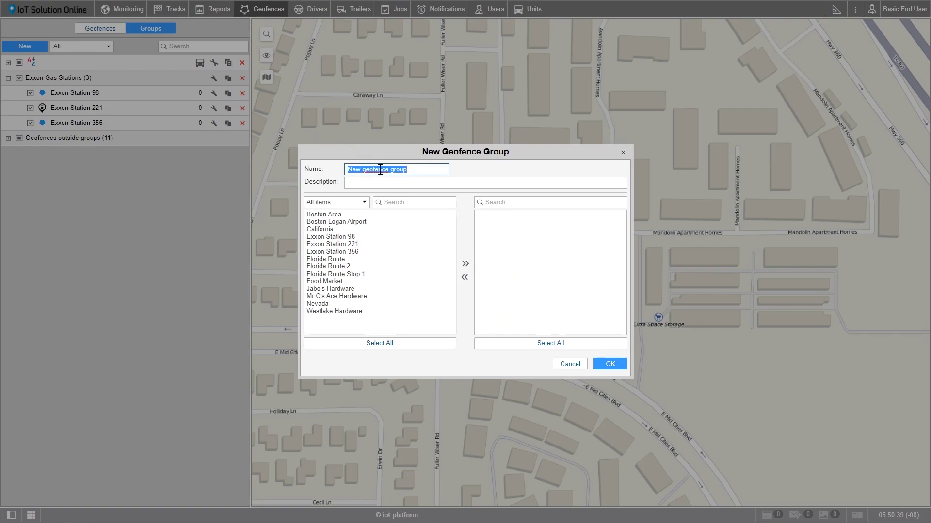
{"action": "type", "text": "Hardware Suppliers"}
{"action": "left_click", "coordinate": [386, 182]}
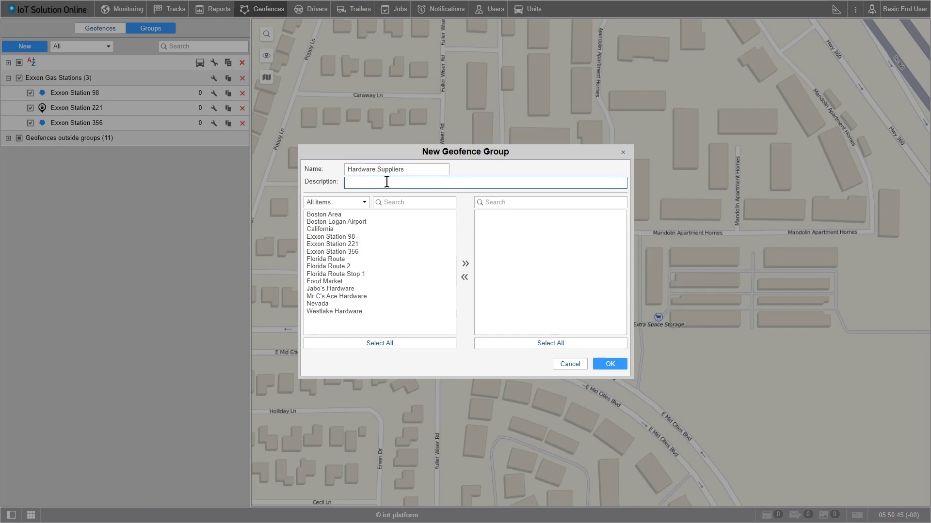
Filter the items outside groups by "Hardware", and try adding Jabo's Hardware to the group and removing it again
{"action": "left_click", "coordinate": [365, 203]}
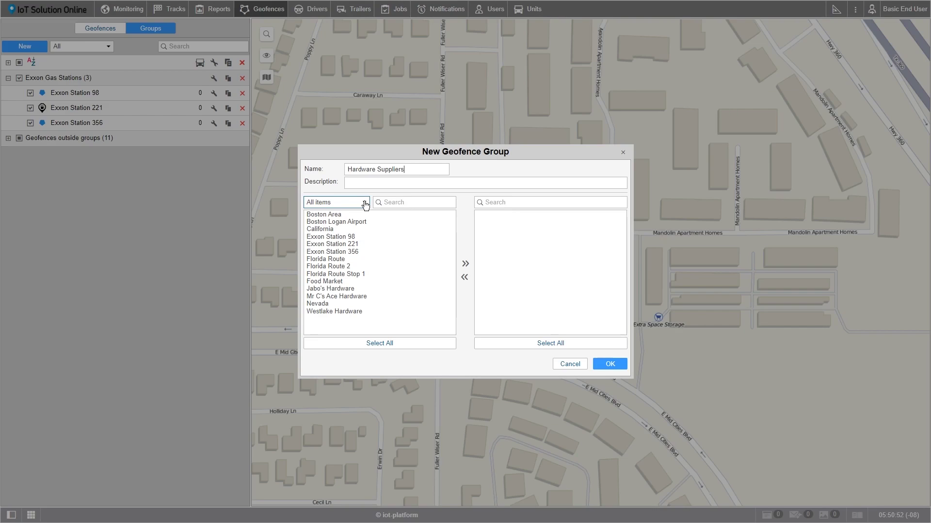
{"action": "left_click", "coordinate": [365, 204]}
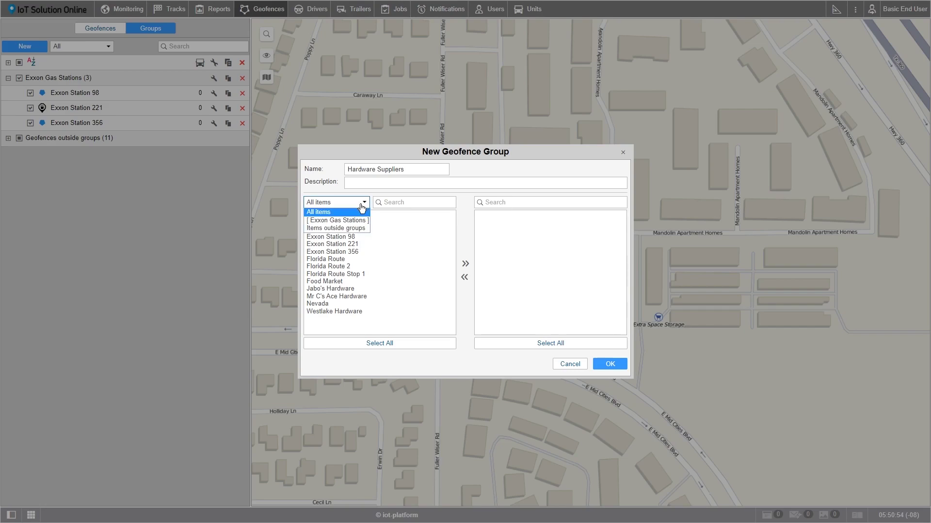
{"action": "left_click", "coordinate": [353, 228]}
{"action": "left_click", "coordinate": [391, 206]}
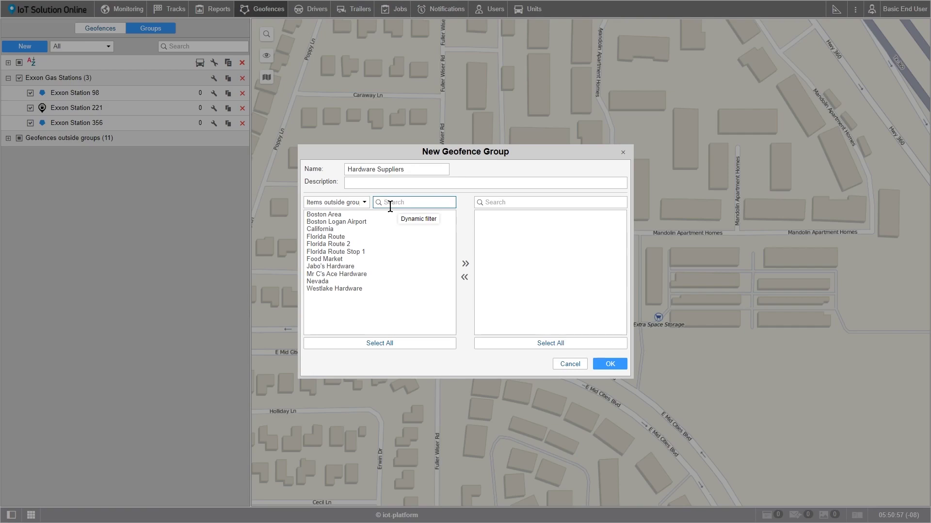
{"action": "type", "text": "Hardware"}
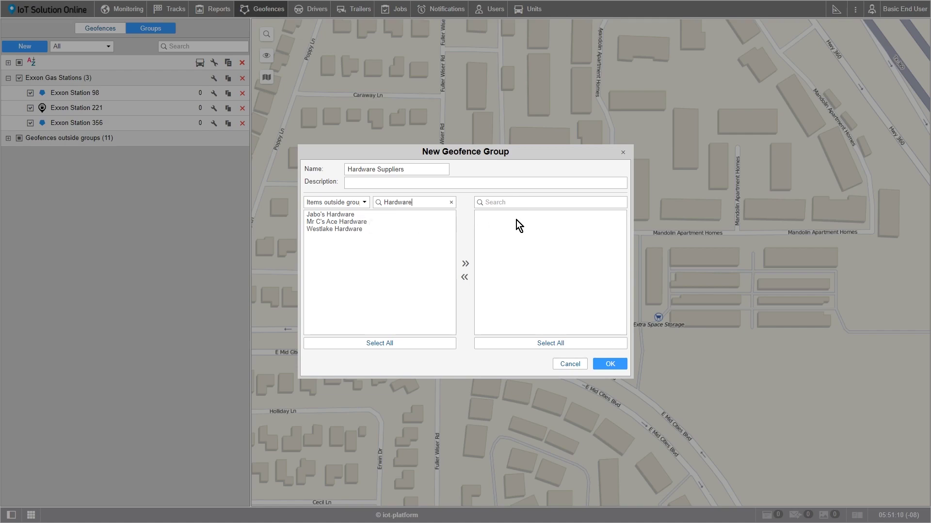
{"action": "double_click", "coordinate": [356, 215]}
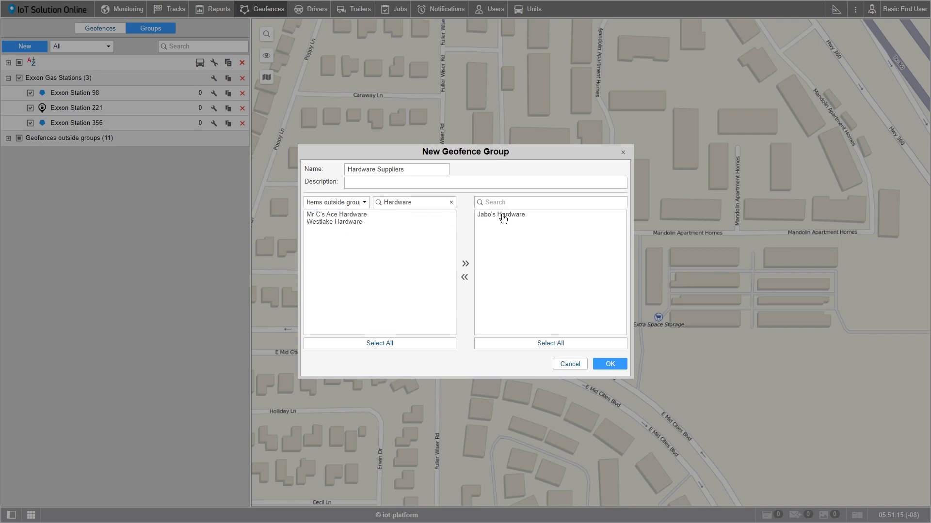
{"action": "double_click", "coordinate": [510, 216]}
From all items matching "Hardware", add Jabo's Hardware, Mr C's Ace Hardware and Westlake Hardware to the new group and save it
{"action": "left_click", "coordinate": [411, 203]}
{"action": "type", "text": "Hardware"}
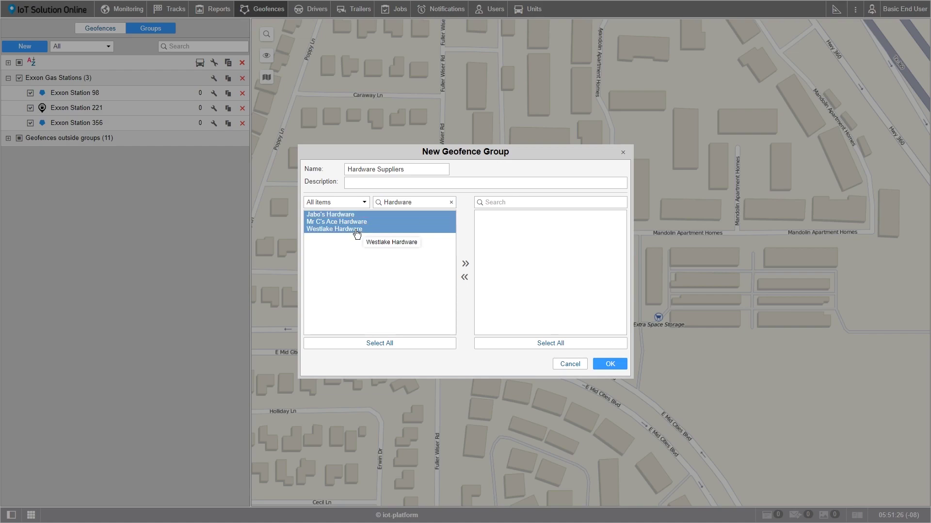
{"action": "left_click_drag", "start_coordinate": [356, 216], "coordinate": [389, 239]}
{"action": "left_click", "coordinate": [347, 218]}
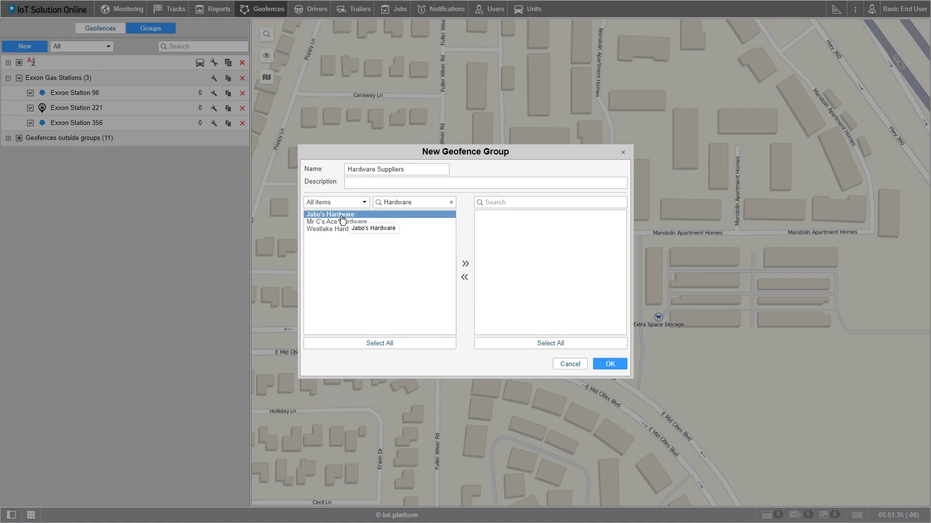
{"action": "left_click", "coordinate": [342, 230], "text": "shift"}
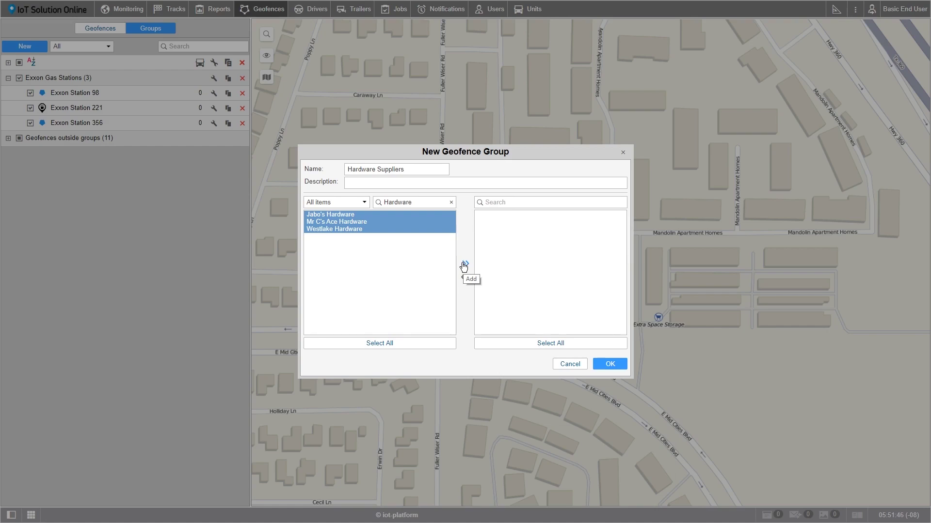
{"action": "left_click", "coordinate": [343, 216]}
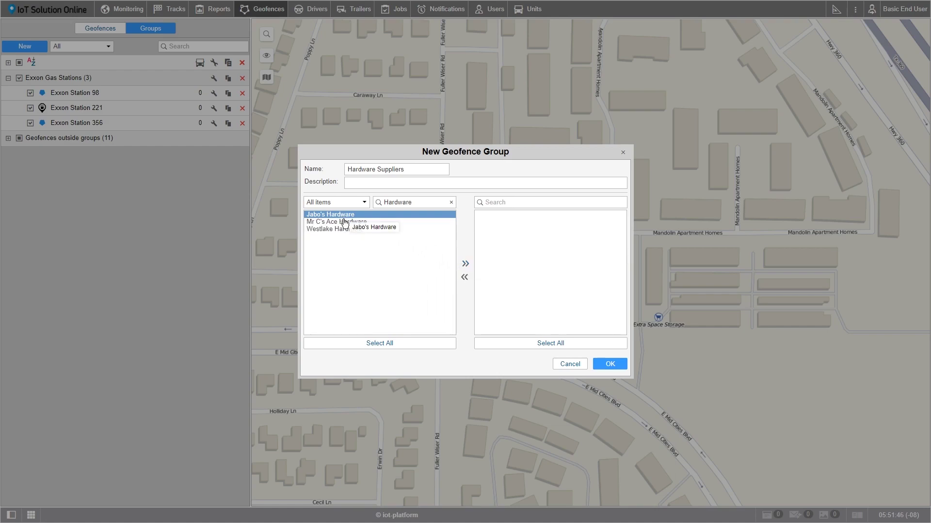
{"action": "left_click", "coordinate": [380, 344]}
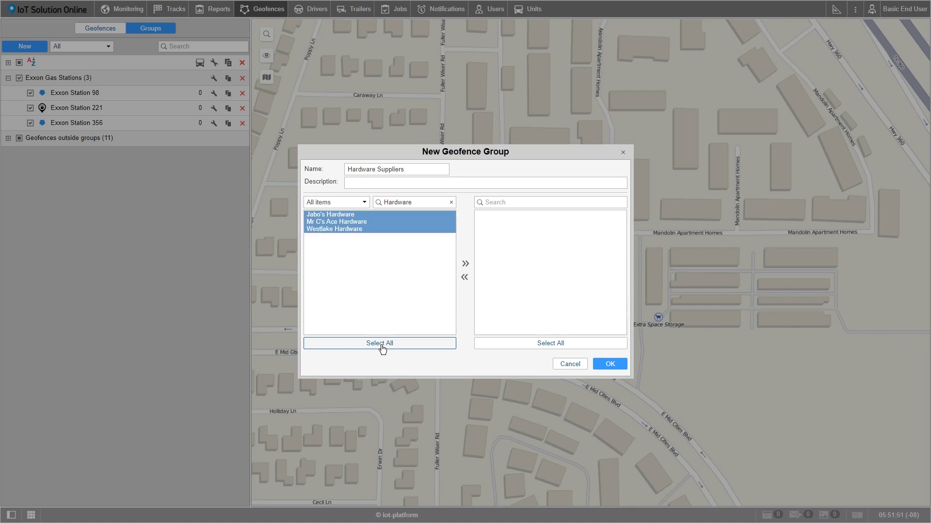
{"action": "left_click", "coordinate": [465, 265]}
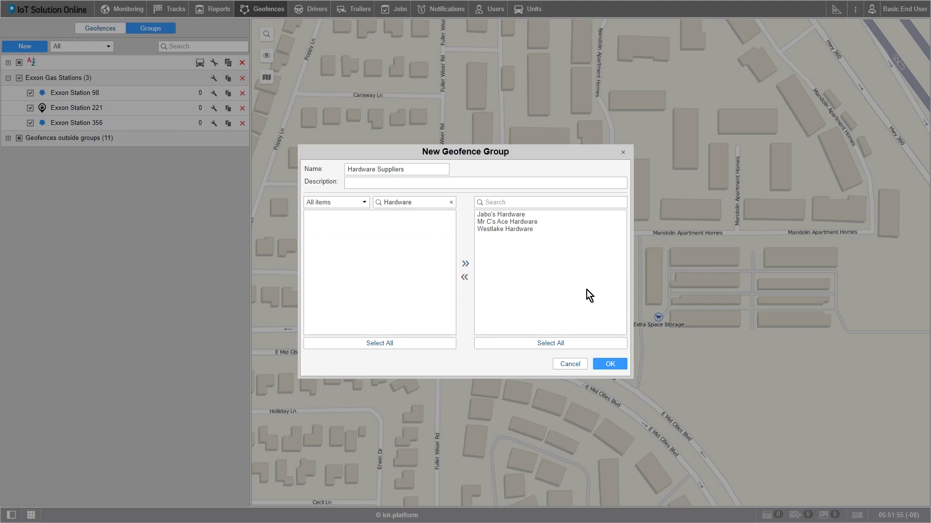
{"action": "left_click", "coordinate": [610, 365]}
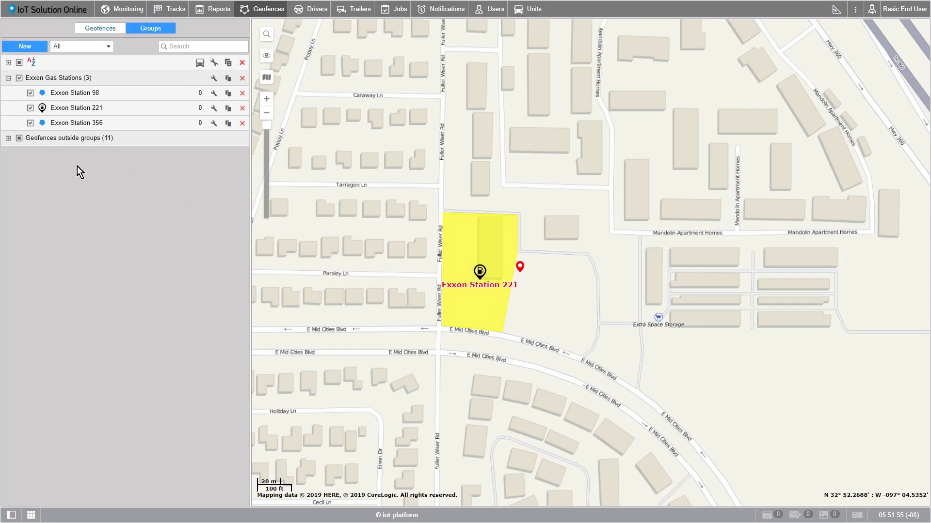
Collapse the Exxon Gas Stations group and expand it again to check the list of geofence groups
{"action": "left_click", "coordinate": [8, 79]}
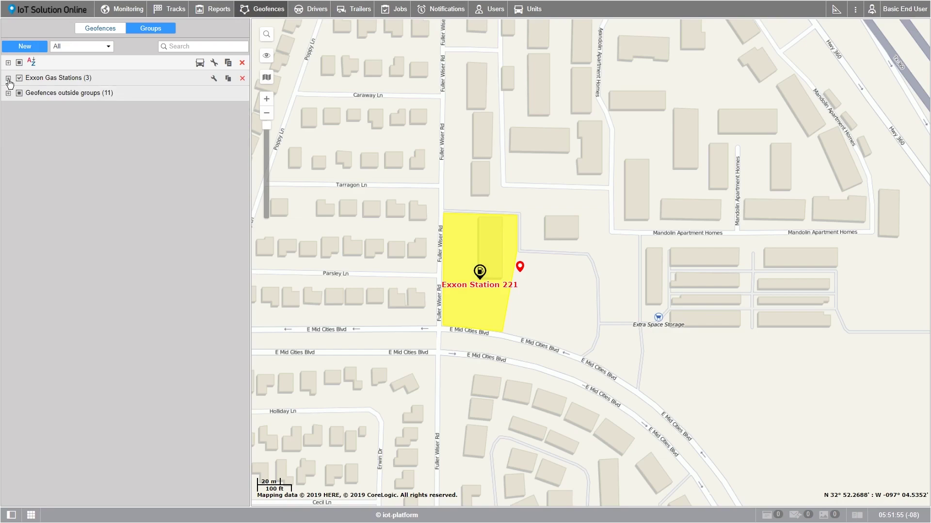
{"action": "left_click", "coordinate": [8, 78]}
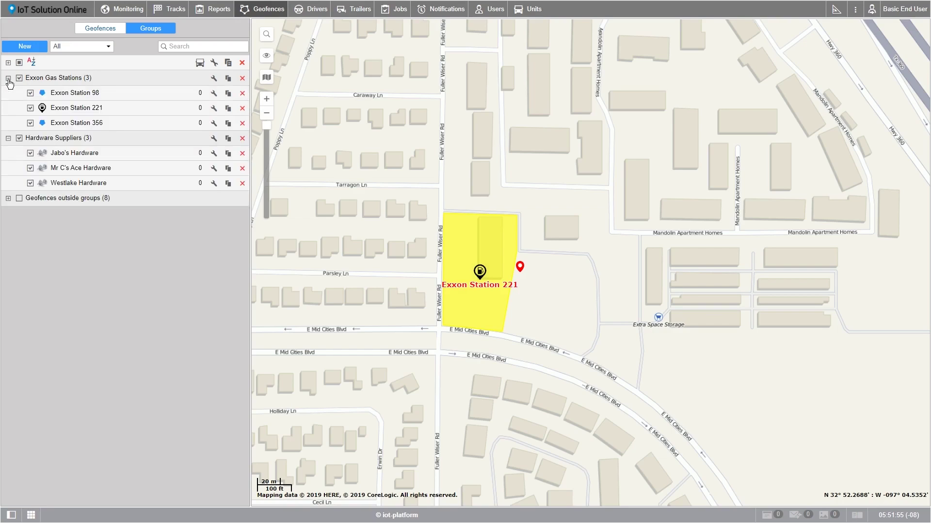
{"action": "mouse_move", "coordinate": [87, 81]}
Log out of the current user account
{"action": "left_click", "coordinate": [901, 15]}
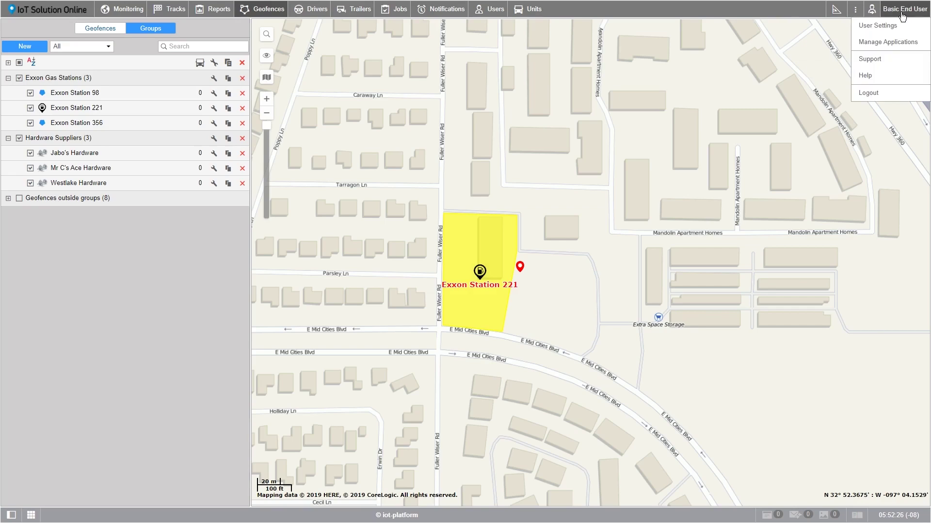
{"action": "left_click", "coordinate": [885, 93]}
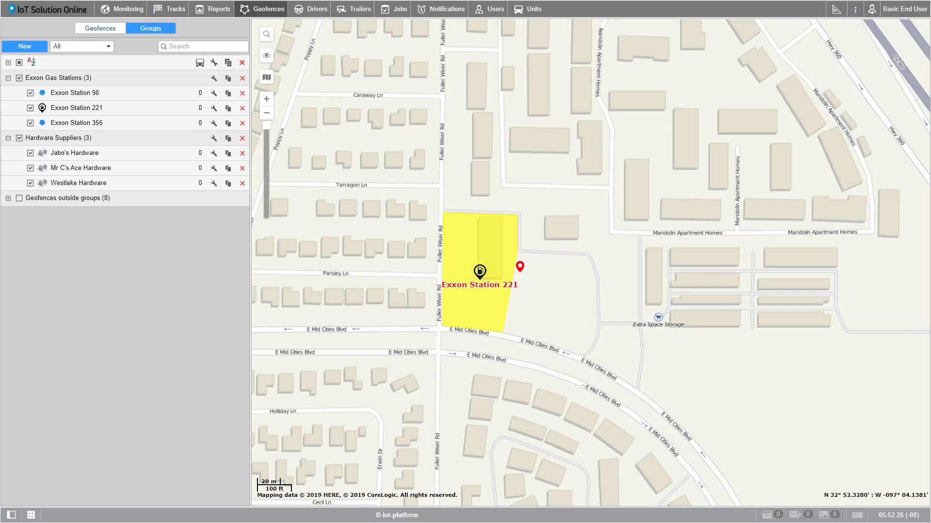